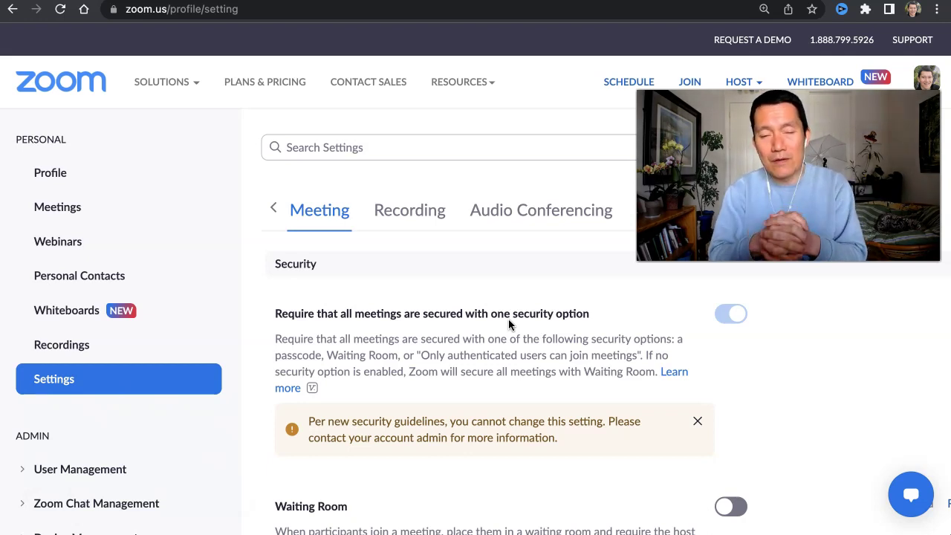
click(603, 265)
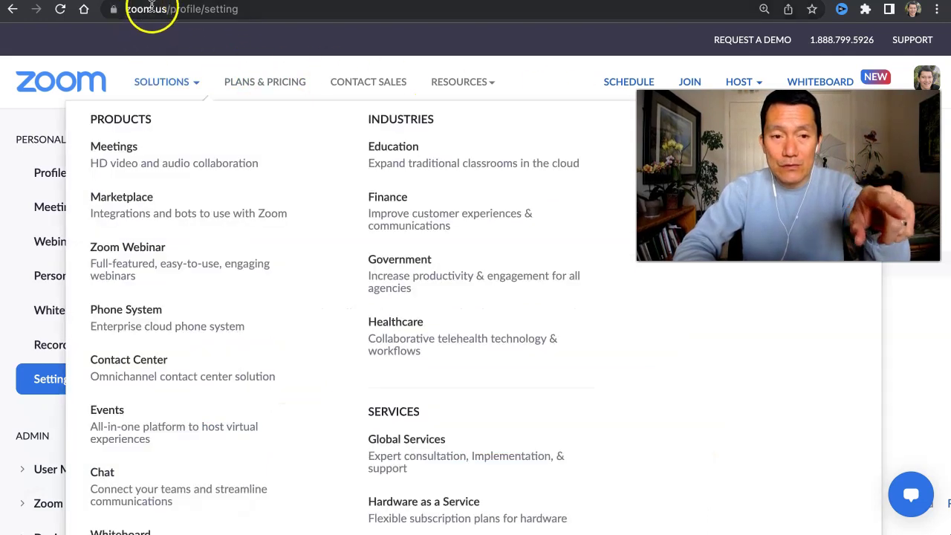
click(194, 11)
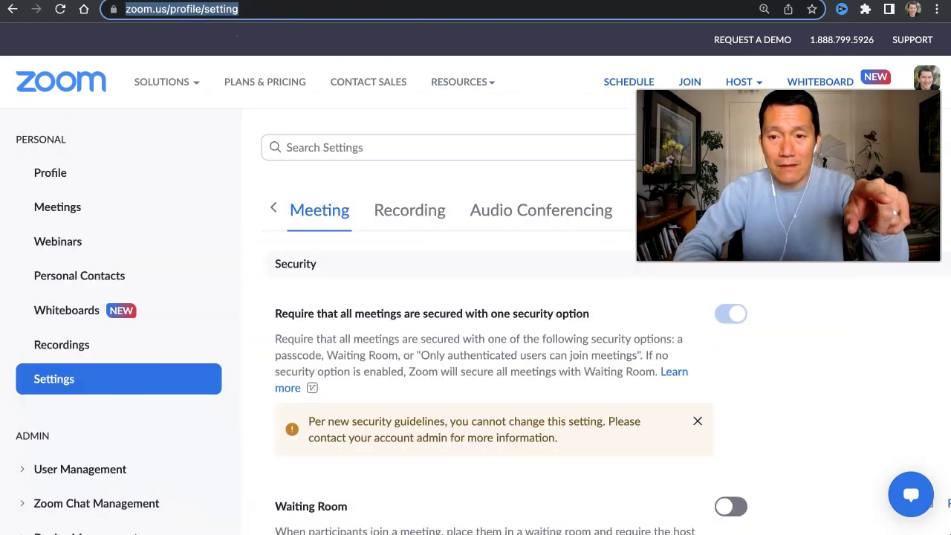
key(Escape)
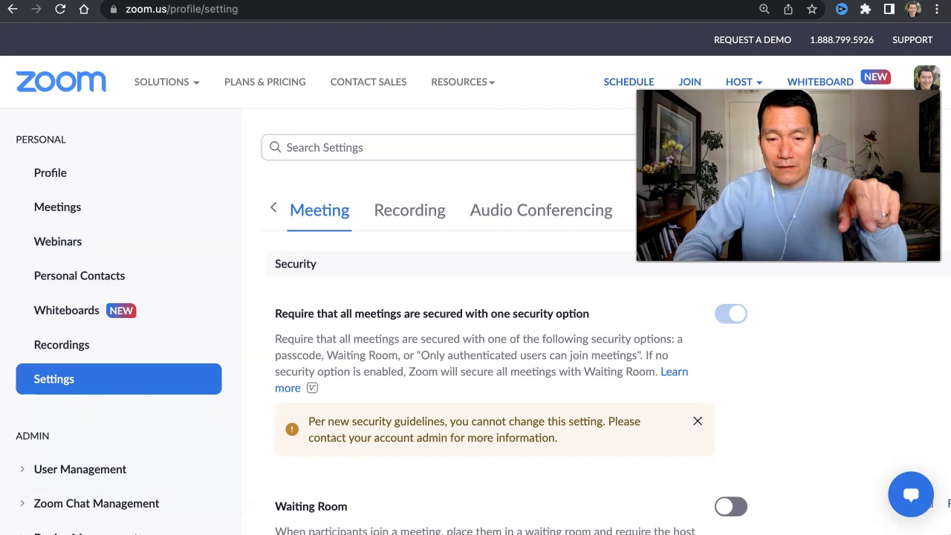
scroll(483, 327, down, 1)
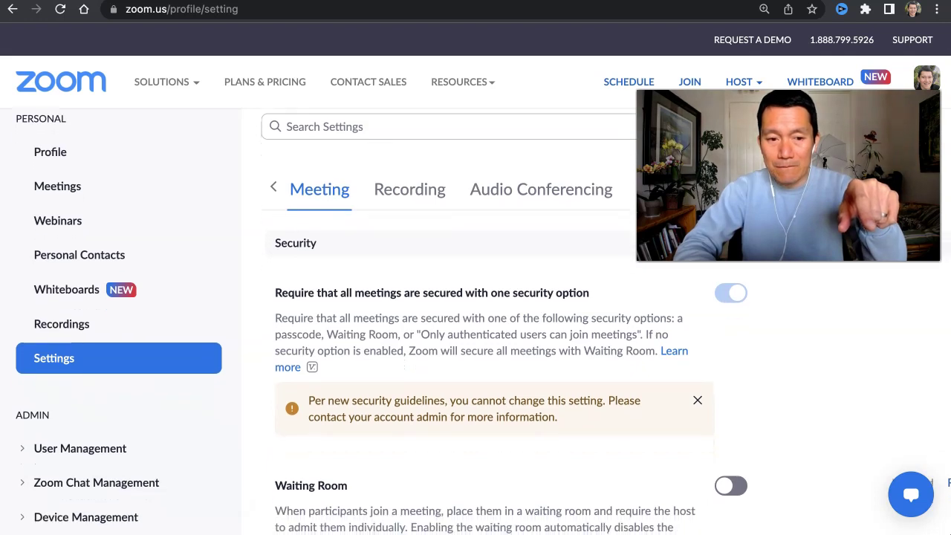
scroll(483, 327, up, 1)
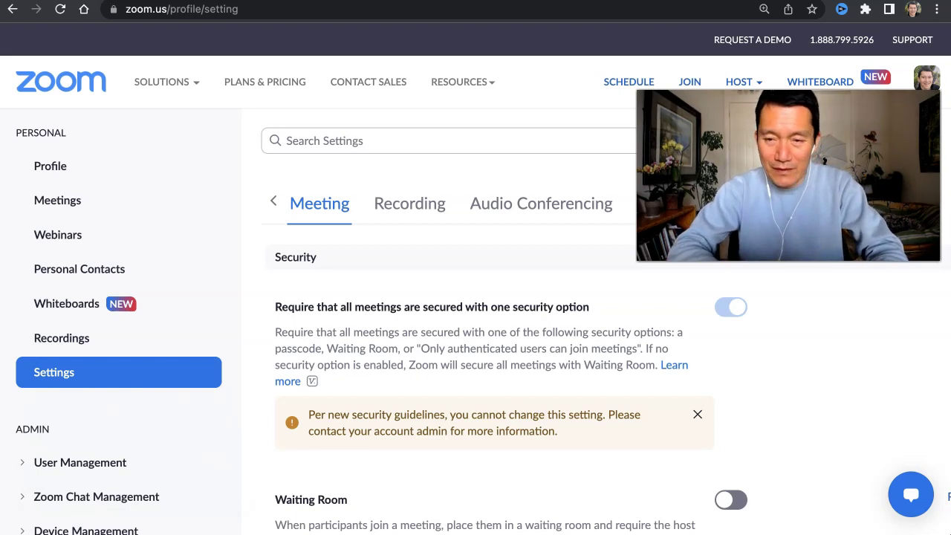
Search the meeting settings for 'facebook' to find the Facebook livestreaming option.
key(super+f)
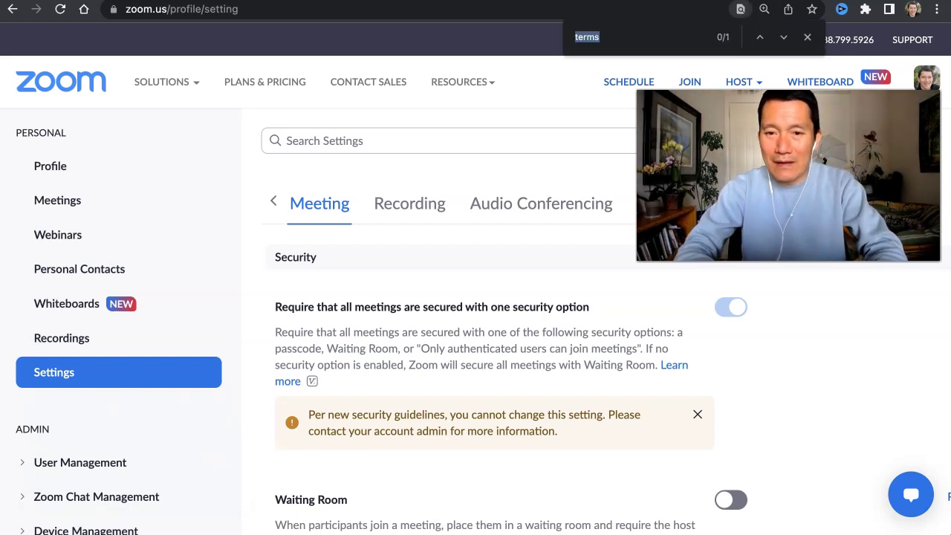
text(facebook)
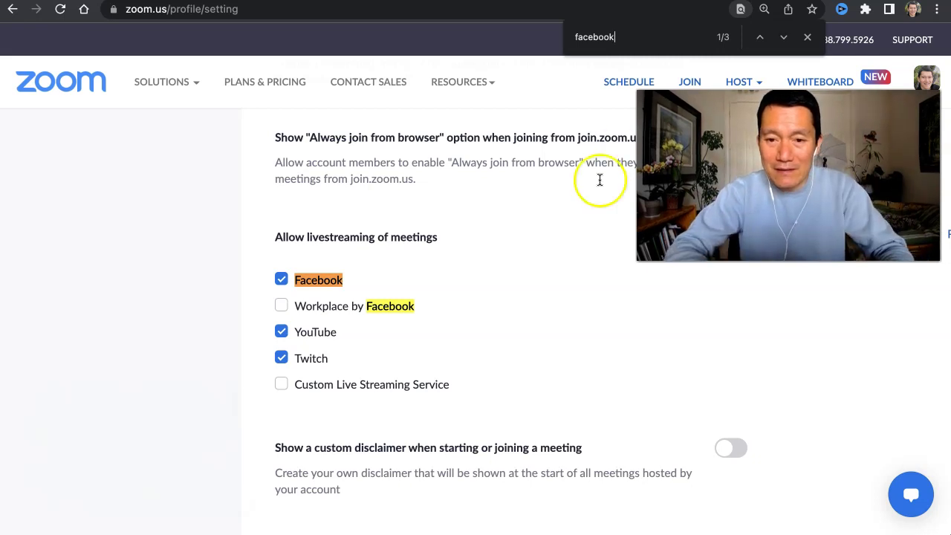
scroll(564, 239, down, 2)
scroll(564, 239, up, 3)
scroll(495, 225, down, 1)
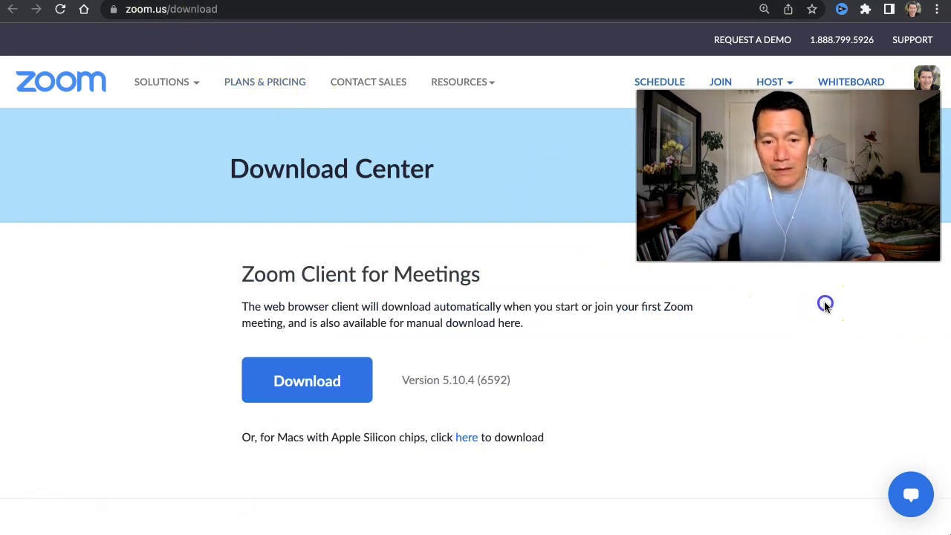
Scroll the Download Center page showing Zoom Client for Meetings 5.10.4 (6592).
scroll(825, 303, down, 3)
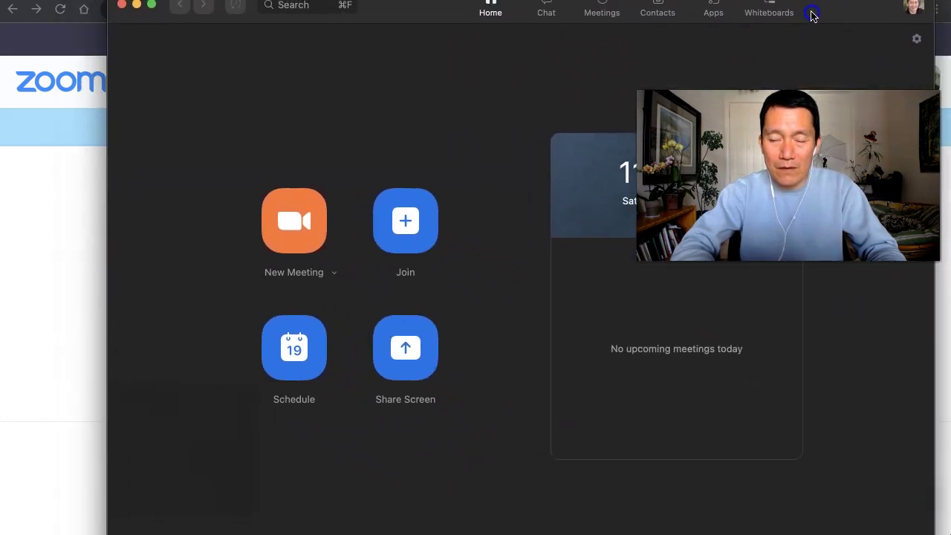
Start a new meeting and resize the meeting window so the browser shows behind it.
drag(844, 24, 821, 42)
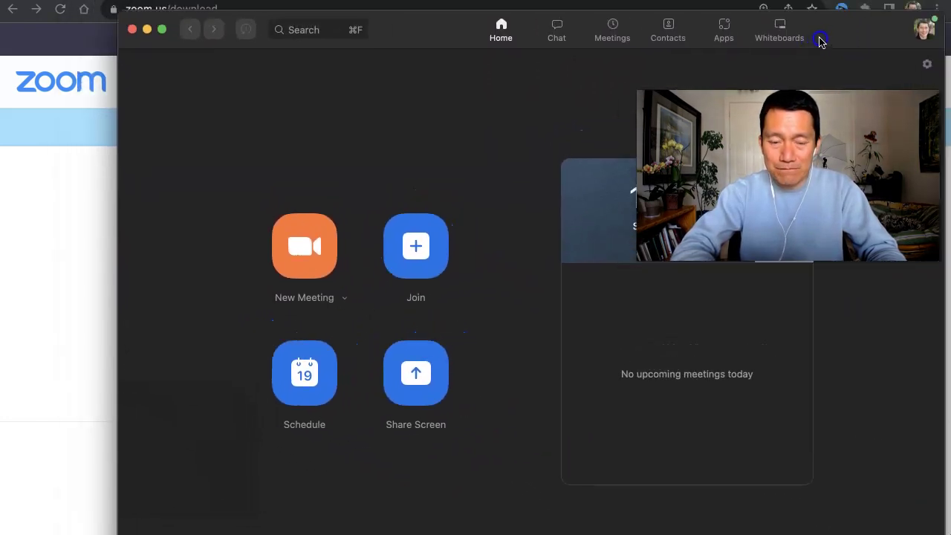
click(307, 248)
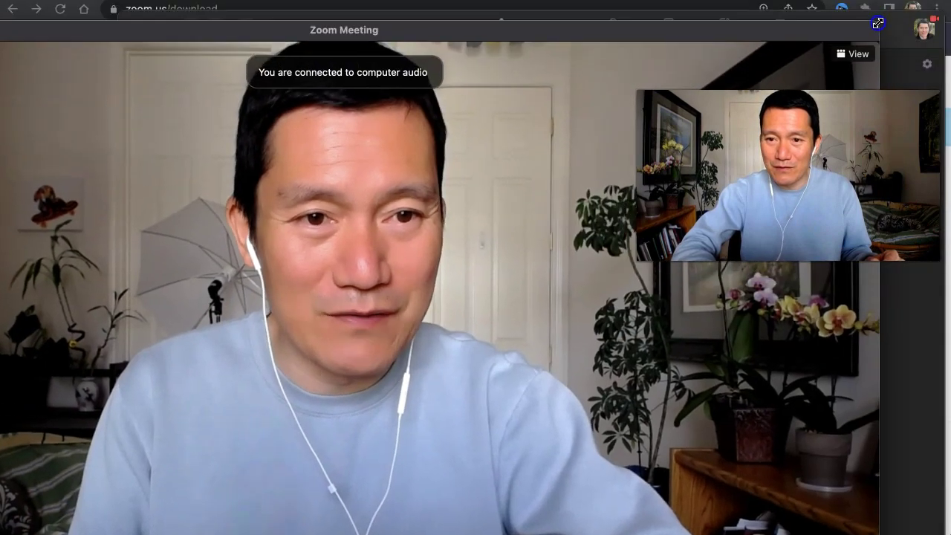
click(878, 23)
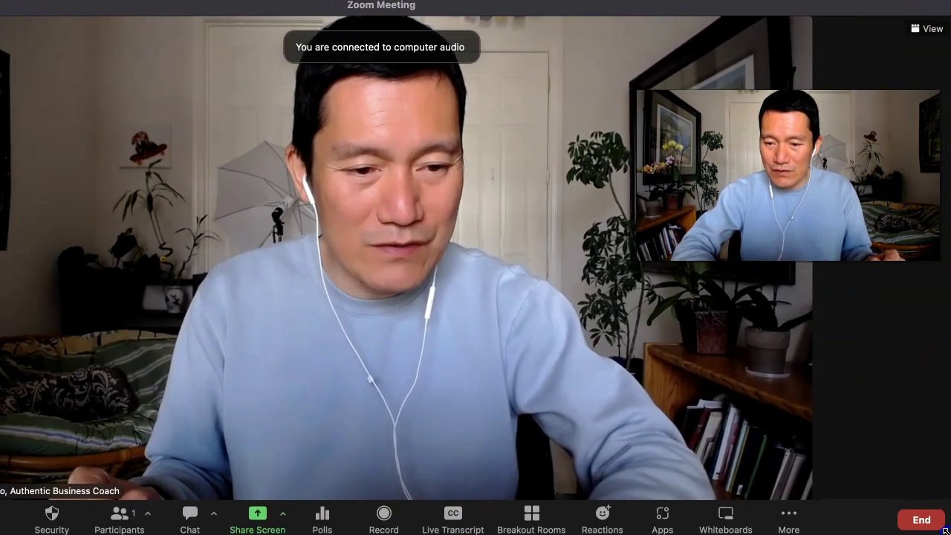
drag(4, 512, 1, 532)
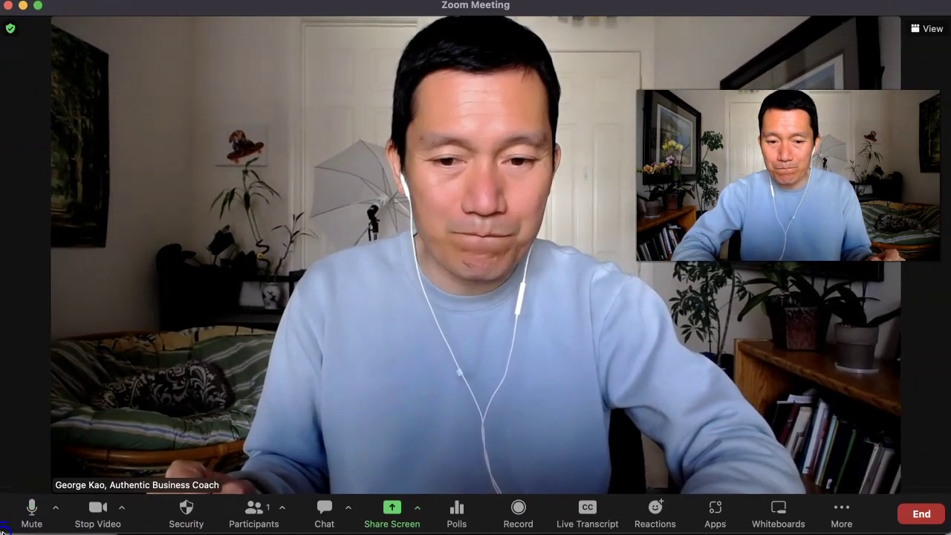
Choose Live on Facebook from the meeting's More menu.
click(840, 514)
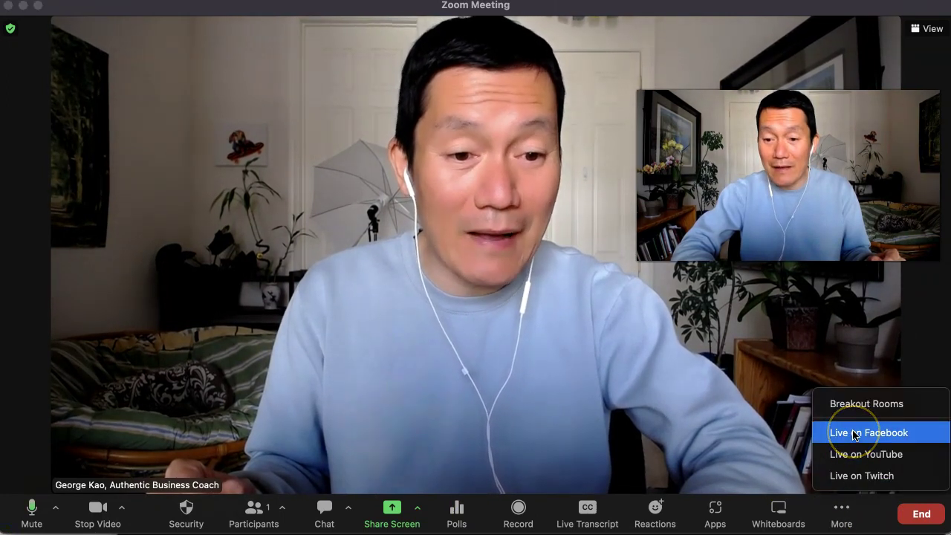
click(854, 434)
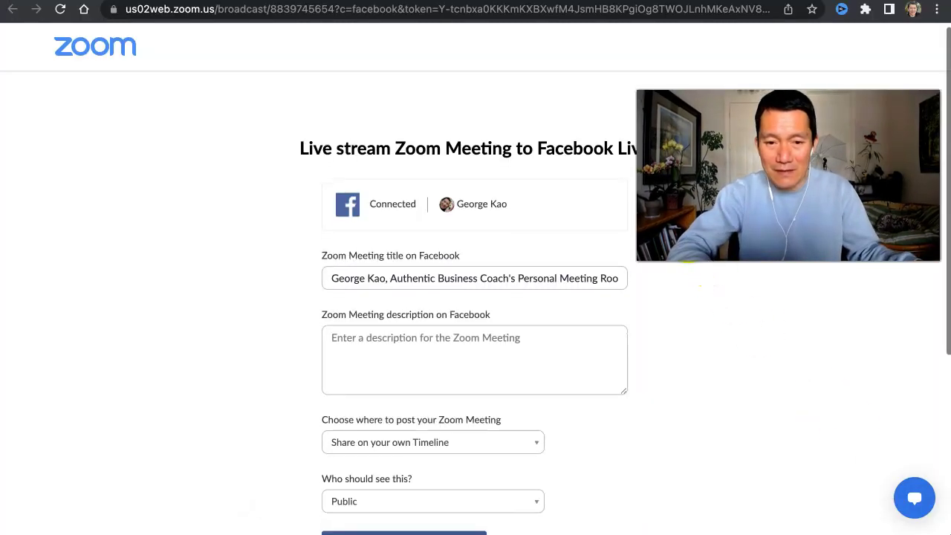
Zoom the form to 125%, choose 'Share to your Page' and select the business Page.
scroll(709, 268, down, 2)
scroll(363, 389, down, 2)
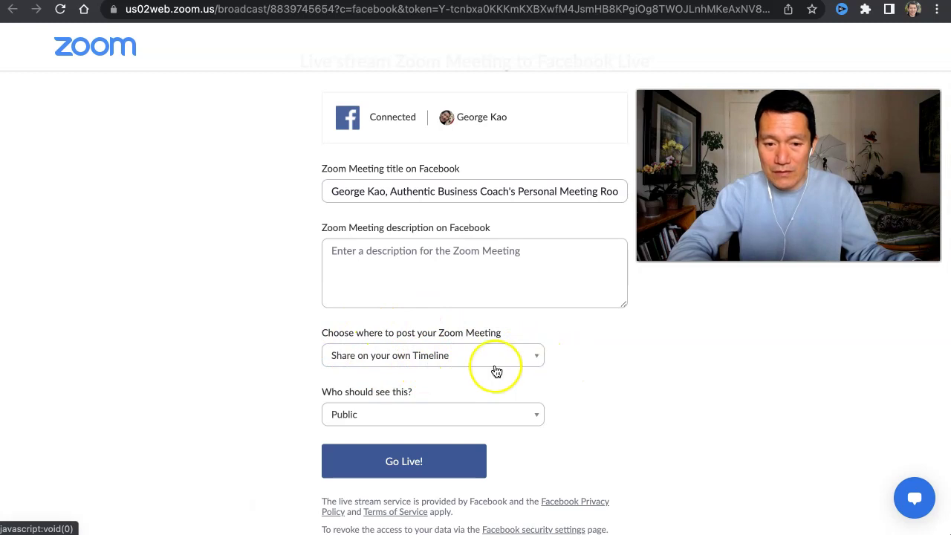
key(super+equal)
key(super+equal)
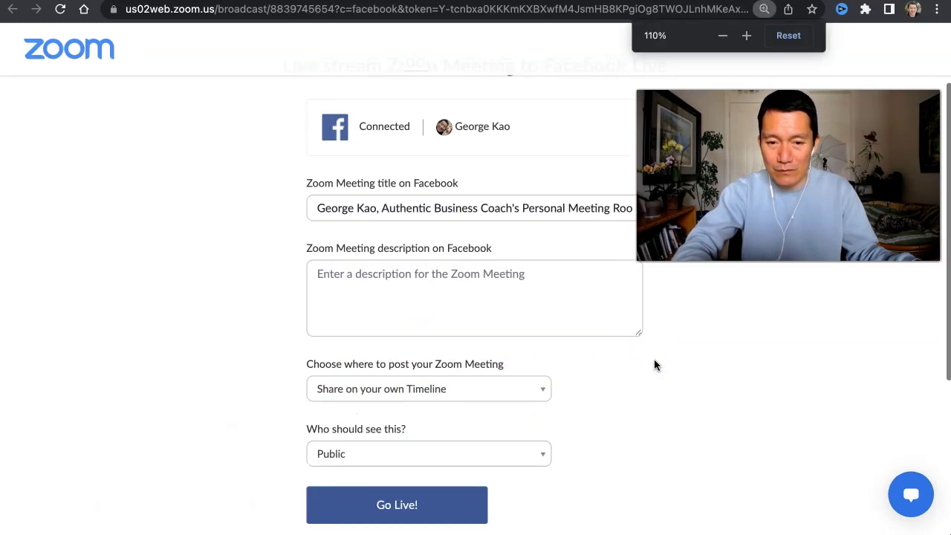
scroll(654, 365, down, 3)
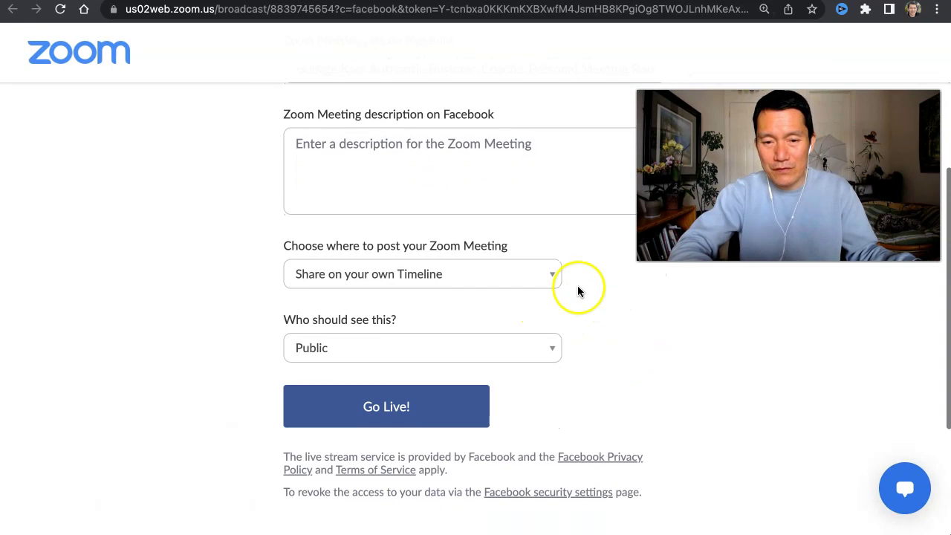
click(496, 285)
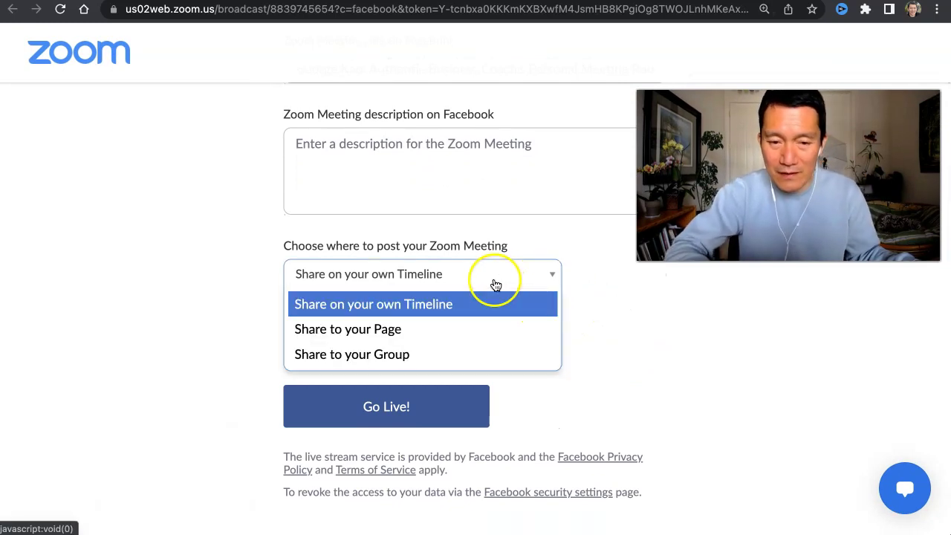
click(457, 331)
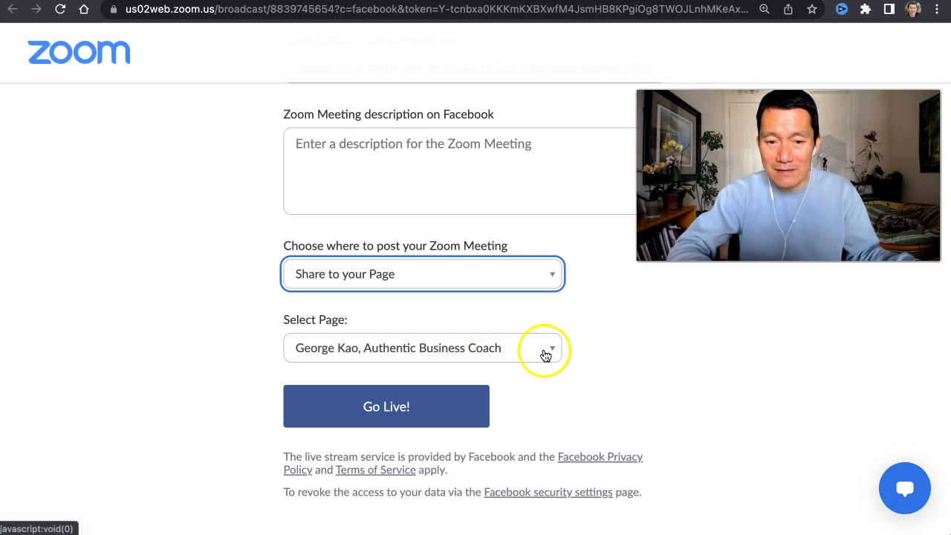
click(514, 346)
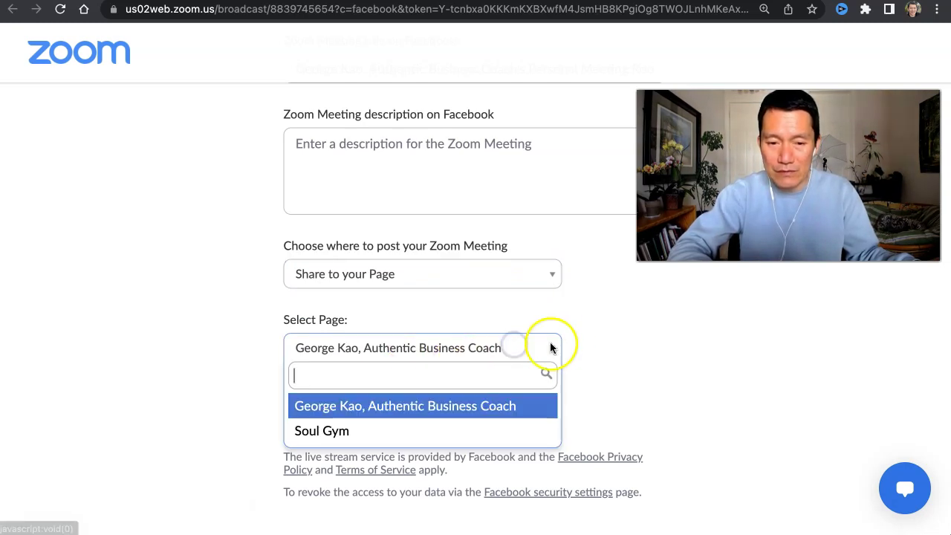
click(624, 318)
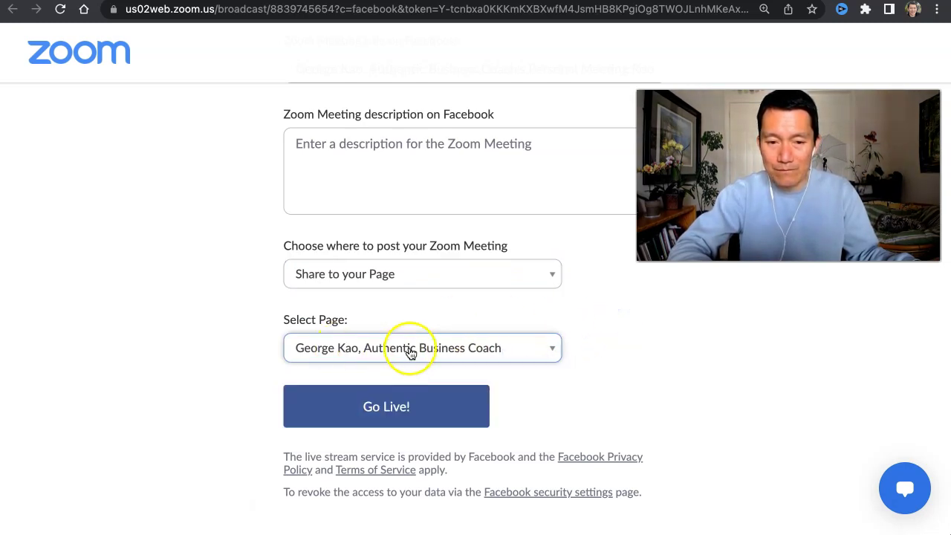
click(541, 351)
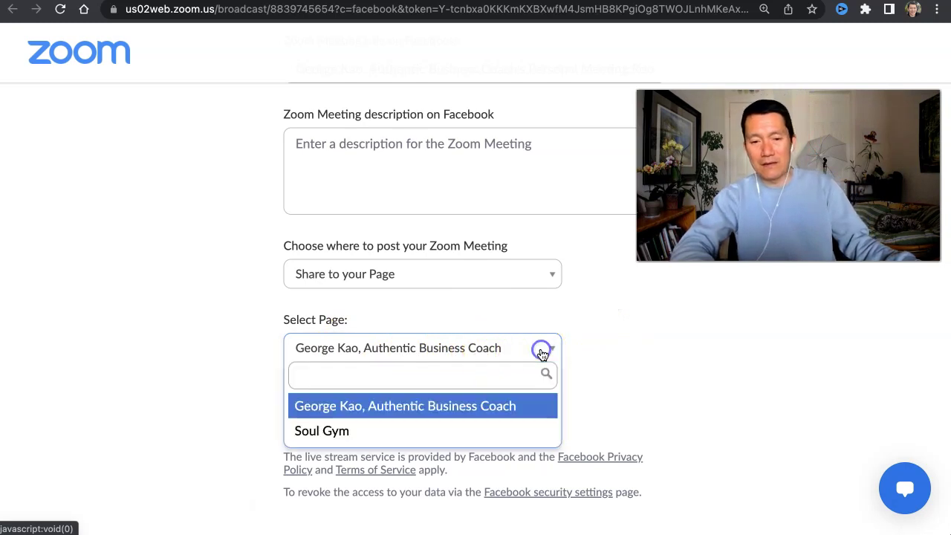
click(616, 329)
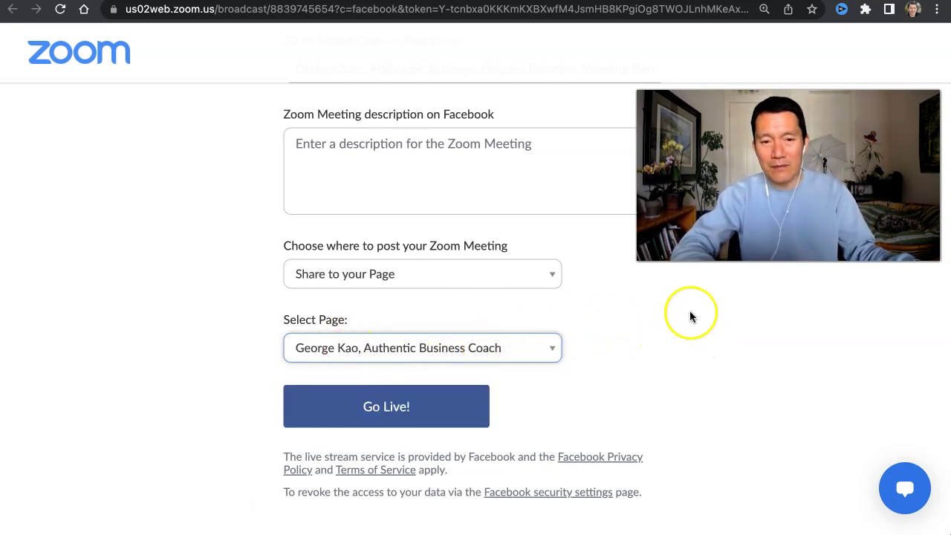
scroll(690, 312, up, 3)
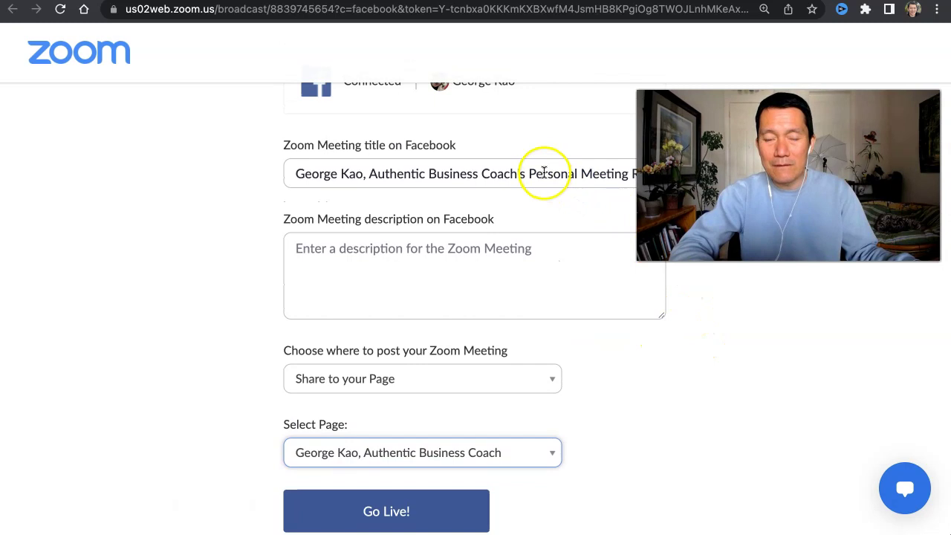
Replace the stream title with 'Testing a Zoom FB Live video :)'.
triple_click(544, 172)
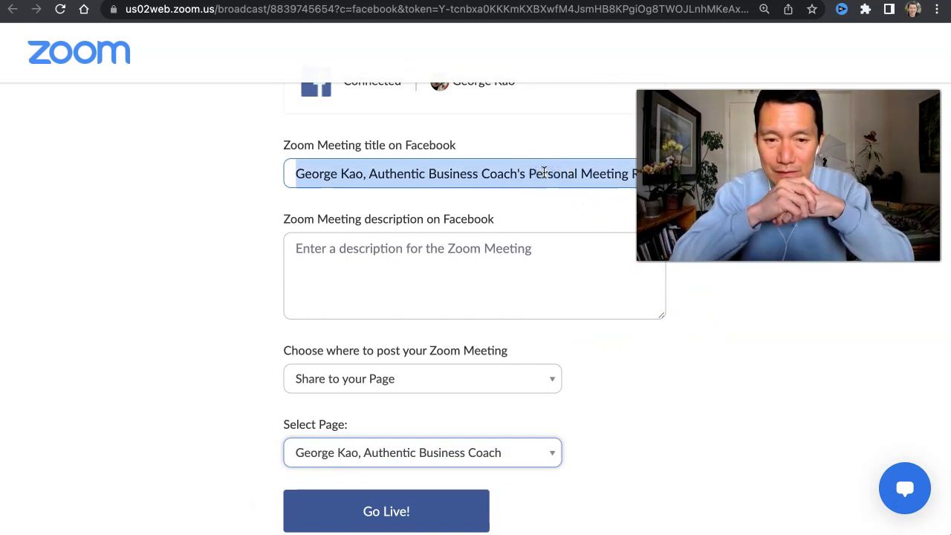
scroll(545, 172, up, 1)
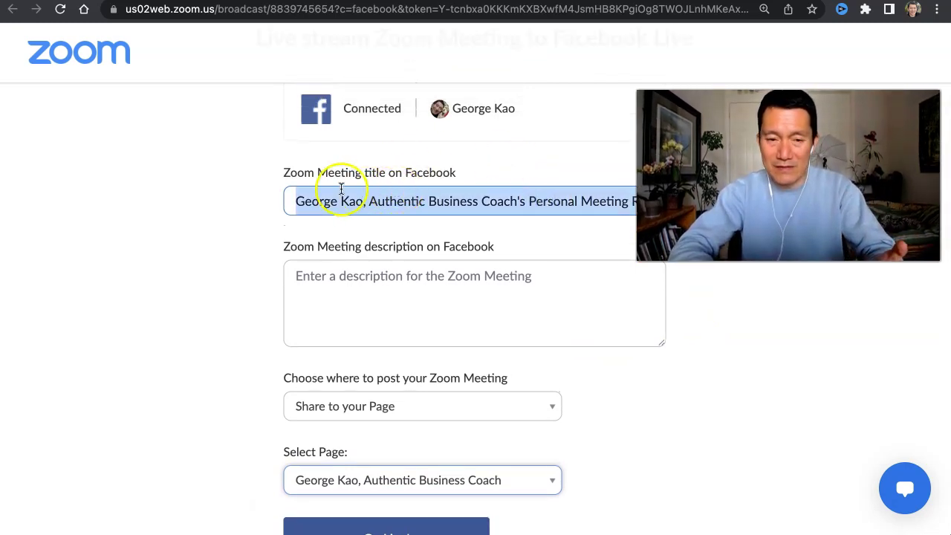
key(BackSpace)
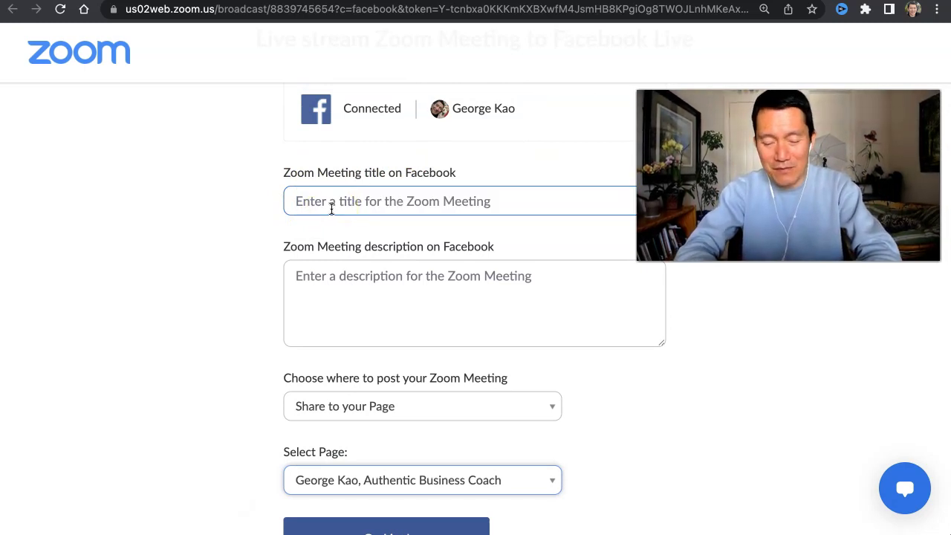
text(Testing a Zoom FB Live video :))
Write the description 'Testing description for FB Live.' and 'You can do multiple paragraphs.'.
click(335, 306)
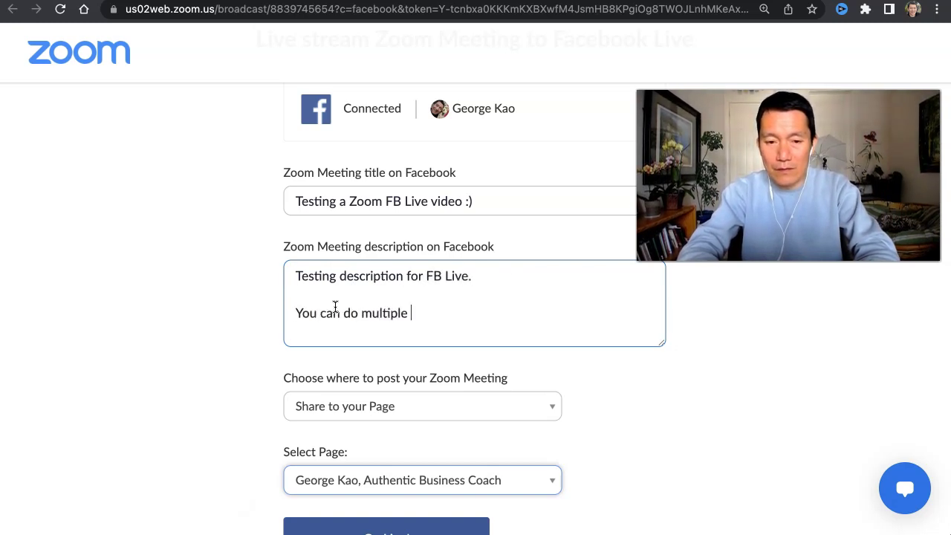
text(.)
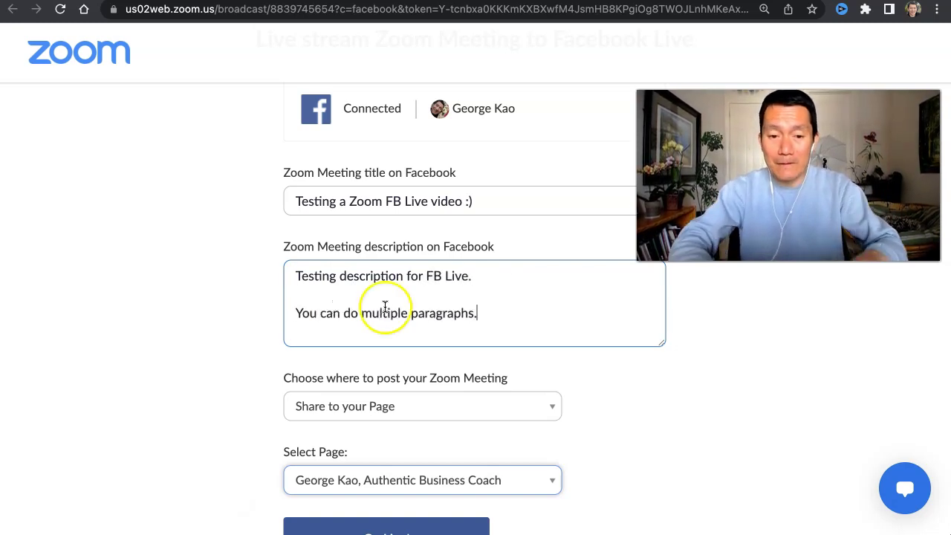
scroll(737, 266, down, 1)
right_click(737, 265)
click(734, 89)
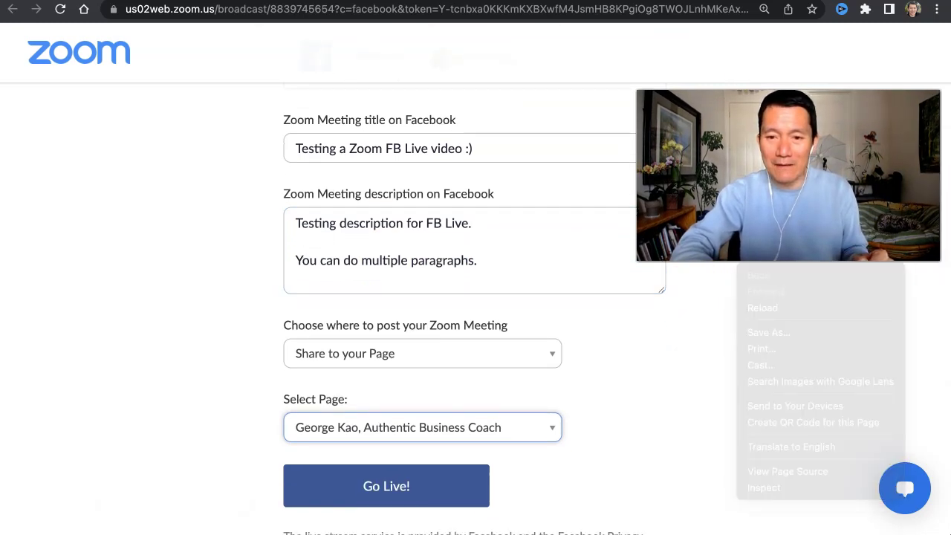
scroll(646, 223, up, 1)
scroll(647, 223, down, 3)
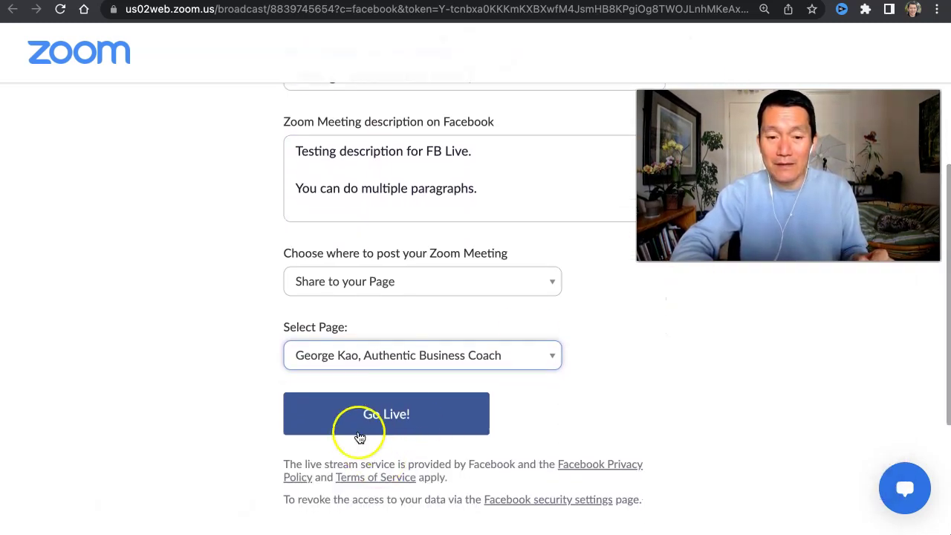
Go Live, accept the livestream notice, then exit browser full screen and move it aside.
click(360, 438)
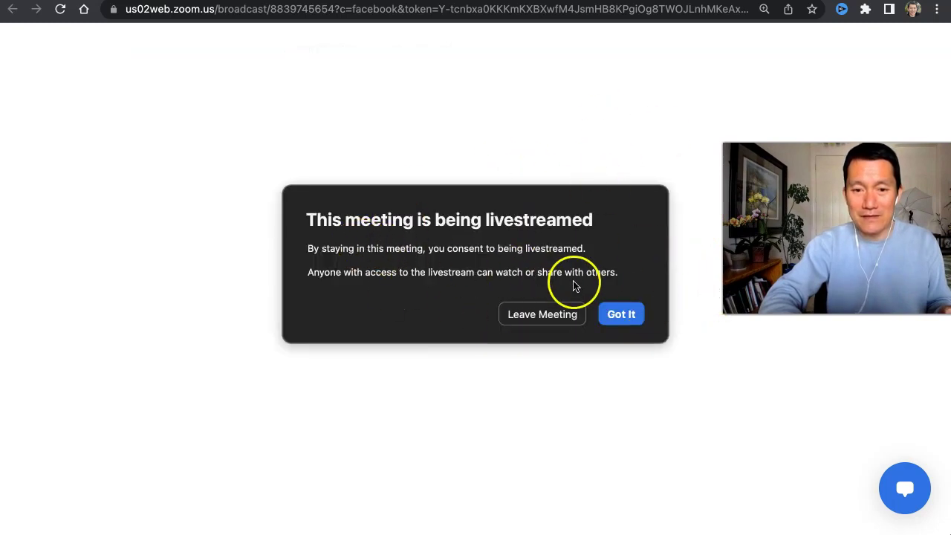
click(623, 315)
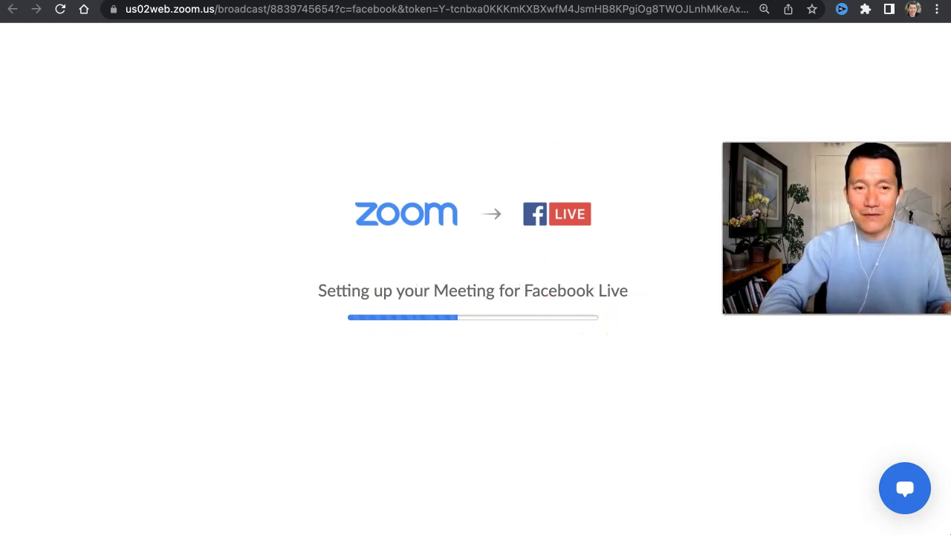
mouse_move(796, 22)
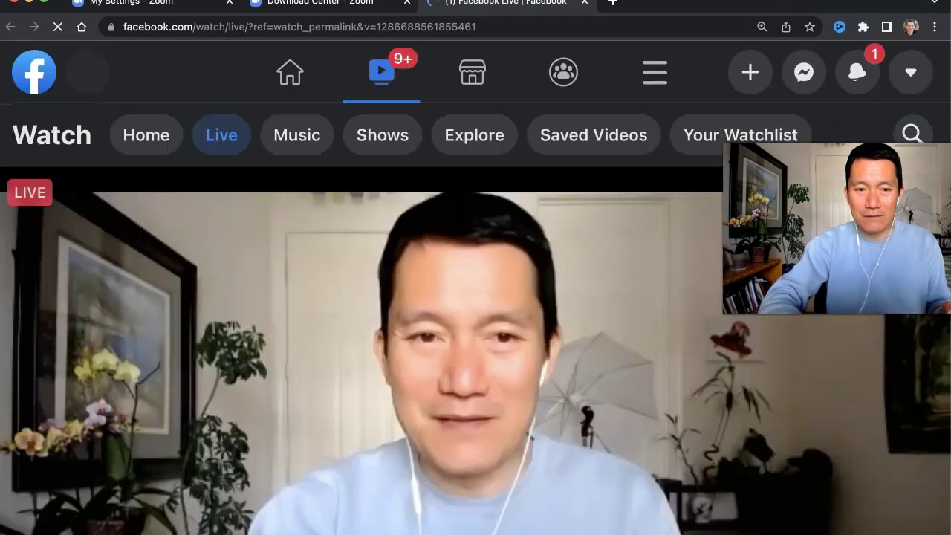
key(super+ctrl+f)
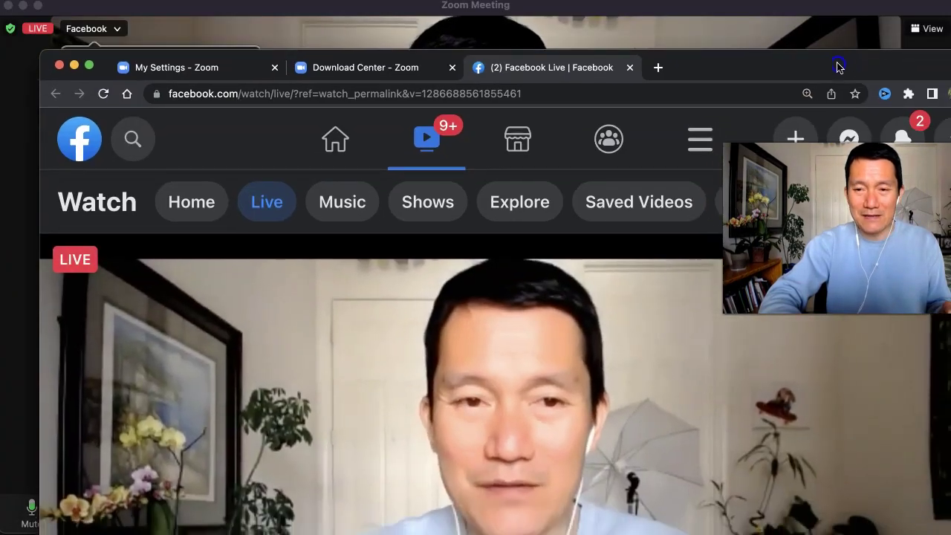
drag(837, 67, 950, 402)
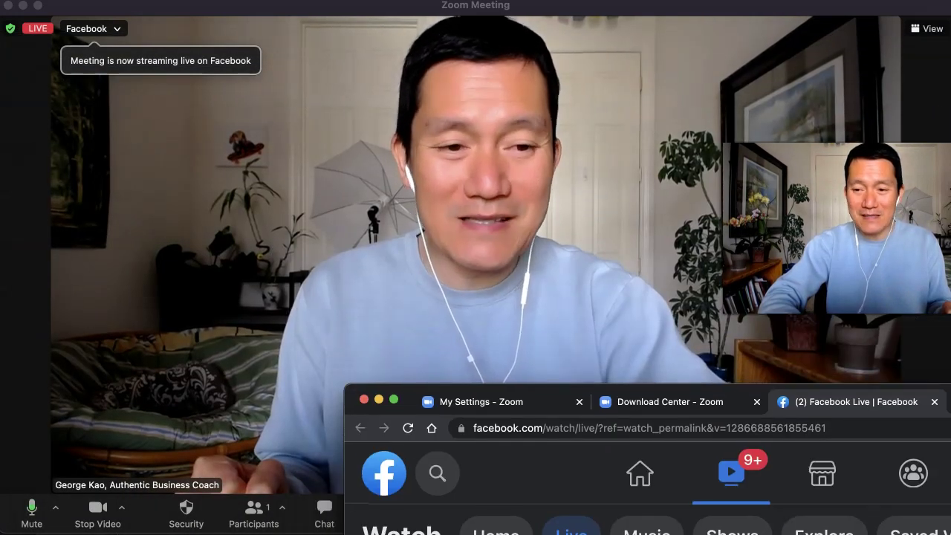
Hide the browser so the live-streaming meeting window is back in front.
key(super+Tab)
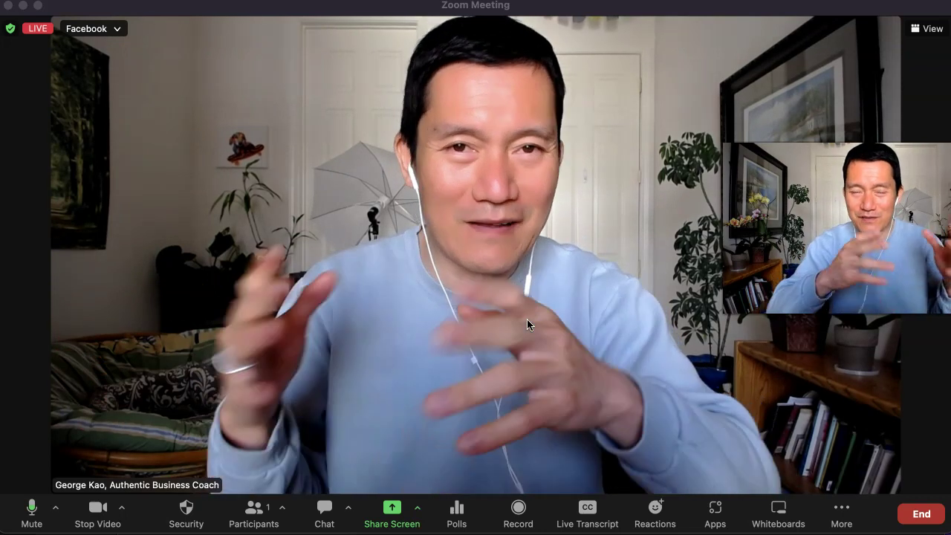
click(564, 354)
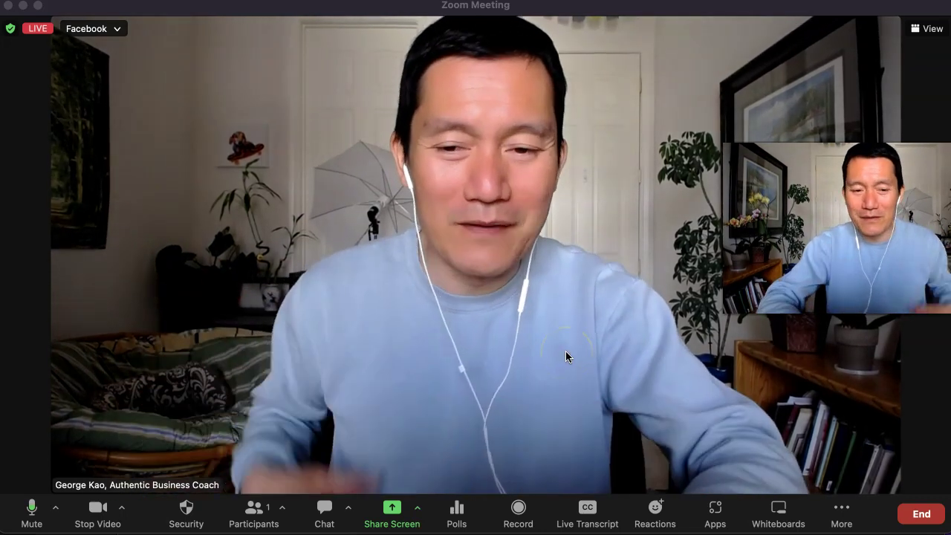
click(502, 381)
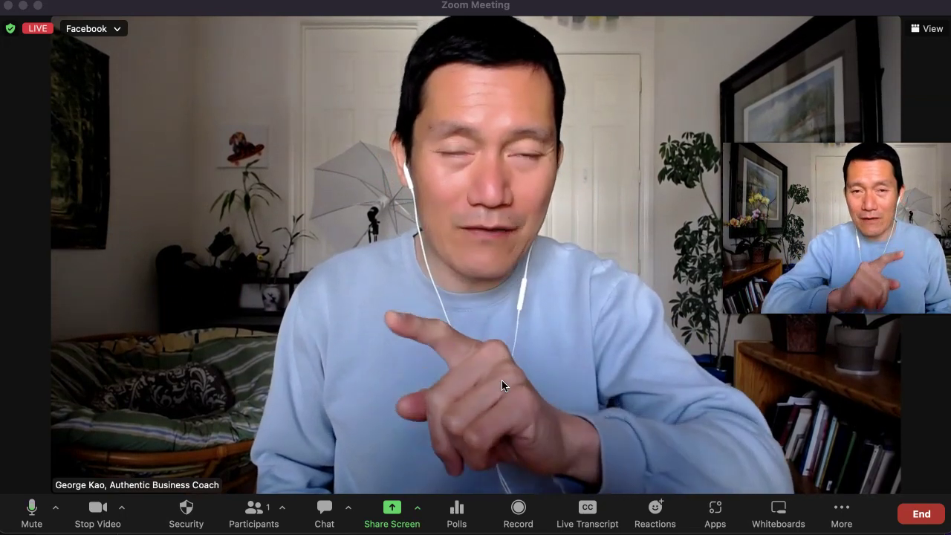
click(522, 389)
click(748, 518)
click(522, 433)
click(481, 501)
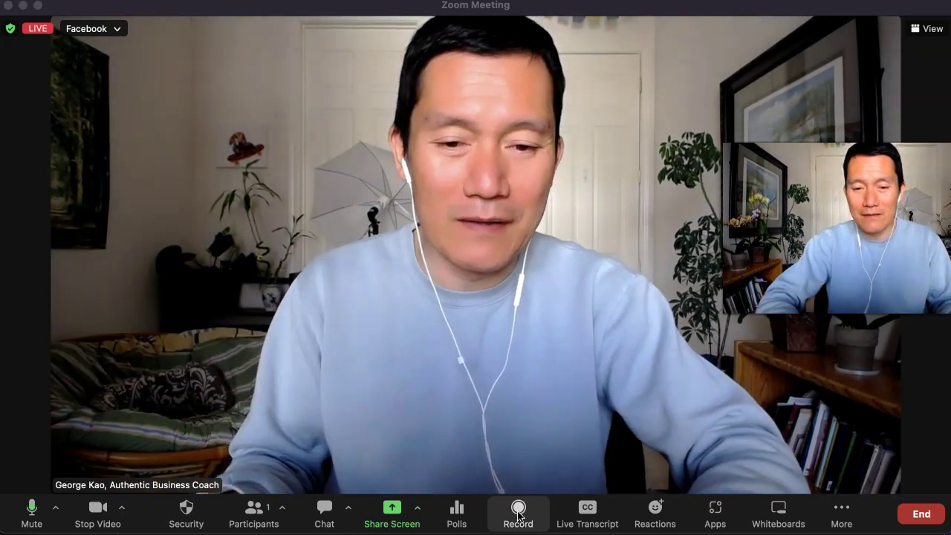
Record the meeting to this computer, then end it with End Meeting for All.
click(519, 512)
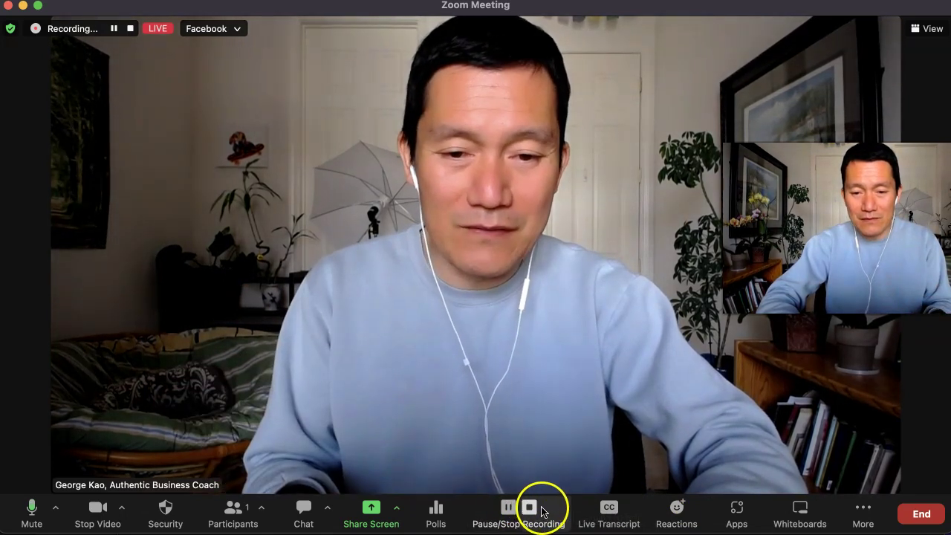
click(923, 514)
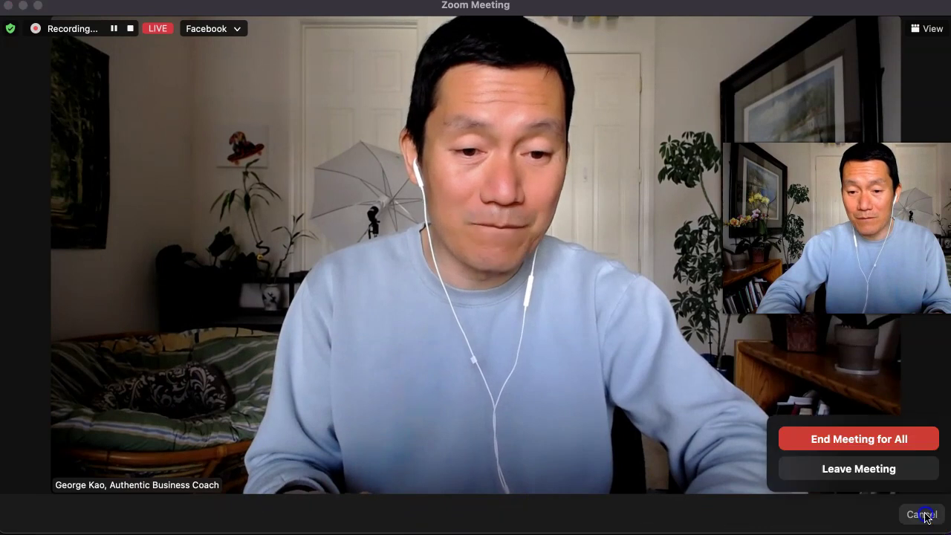
click(838, 439)
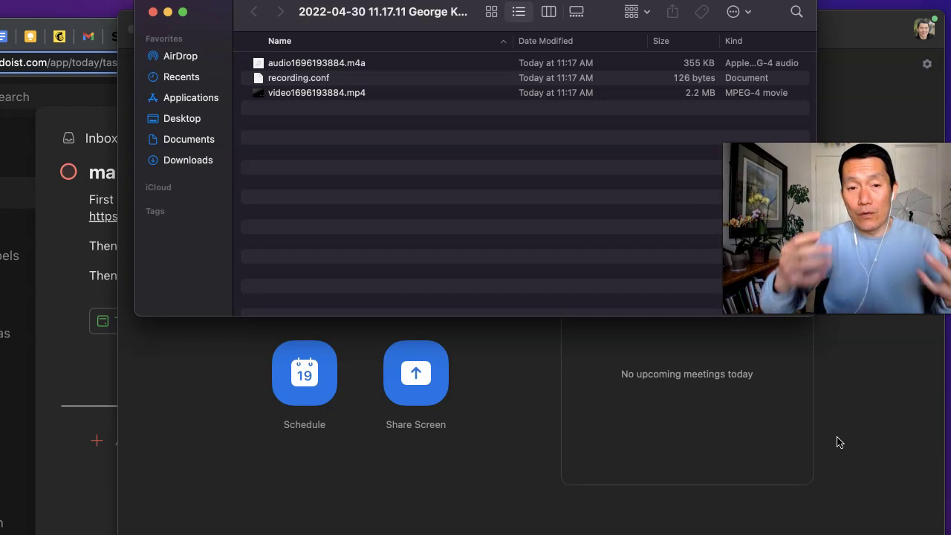
Rename video1696193884.mp4 to 'really cool video title for youtube.mp4' in the recording folder.
drag(211, 23, 111, 44)
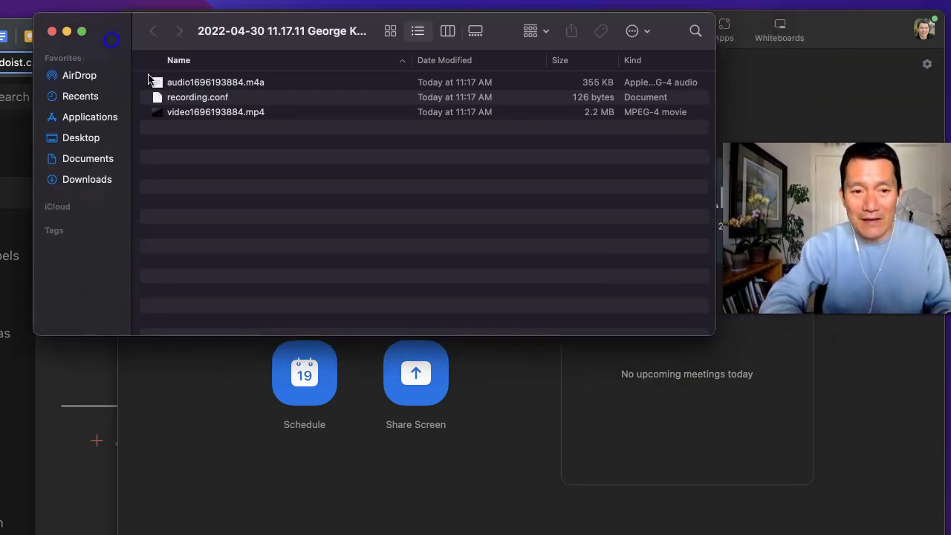
click(213, 118)
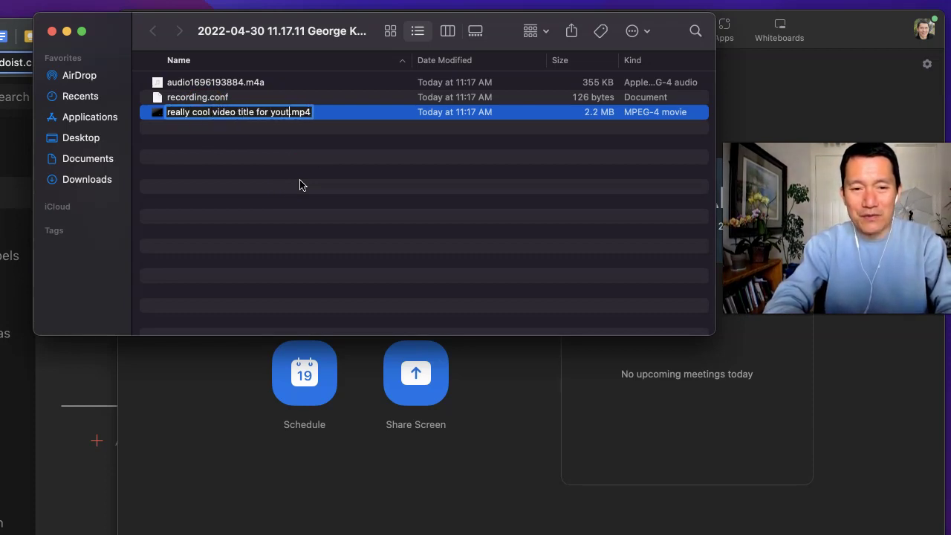
key(Return)
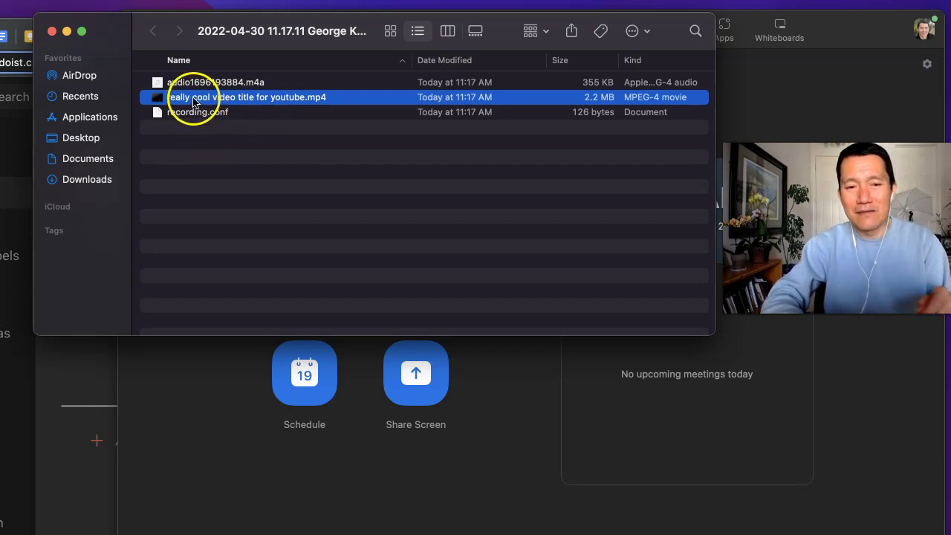